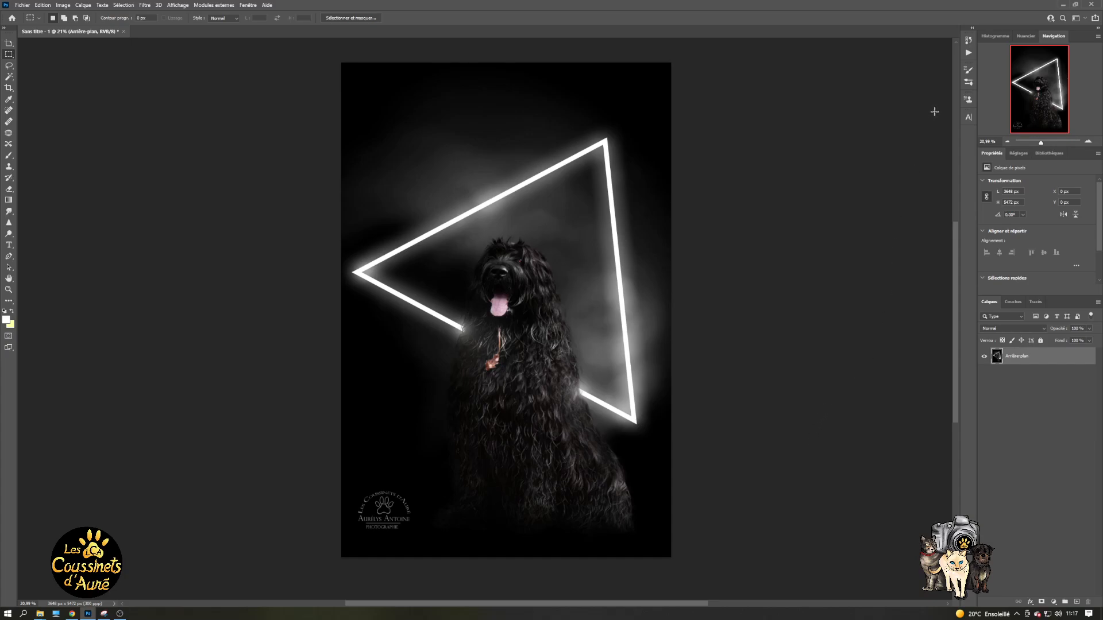
- Run the recorded INSTA action from the Tutos set on the dog photo
left_click(970, 53)
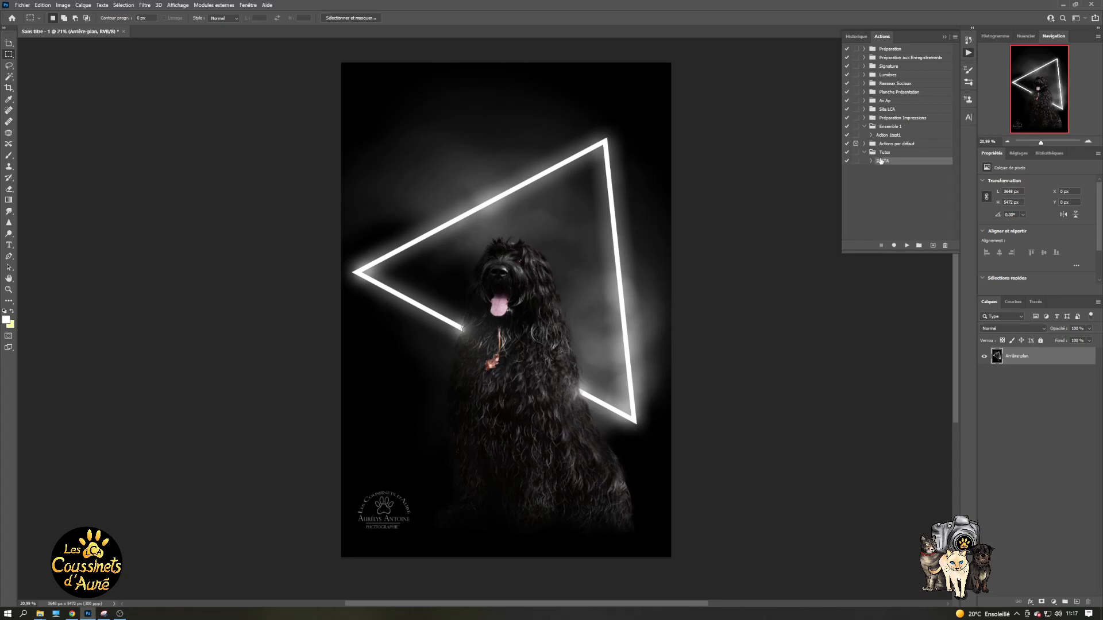
left_click(904, 245)
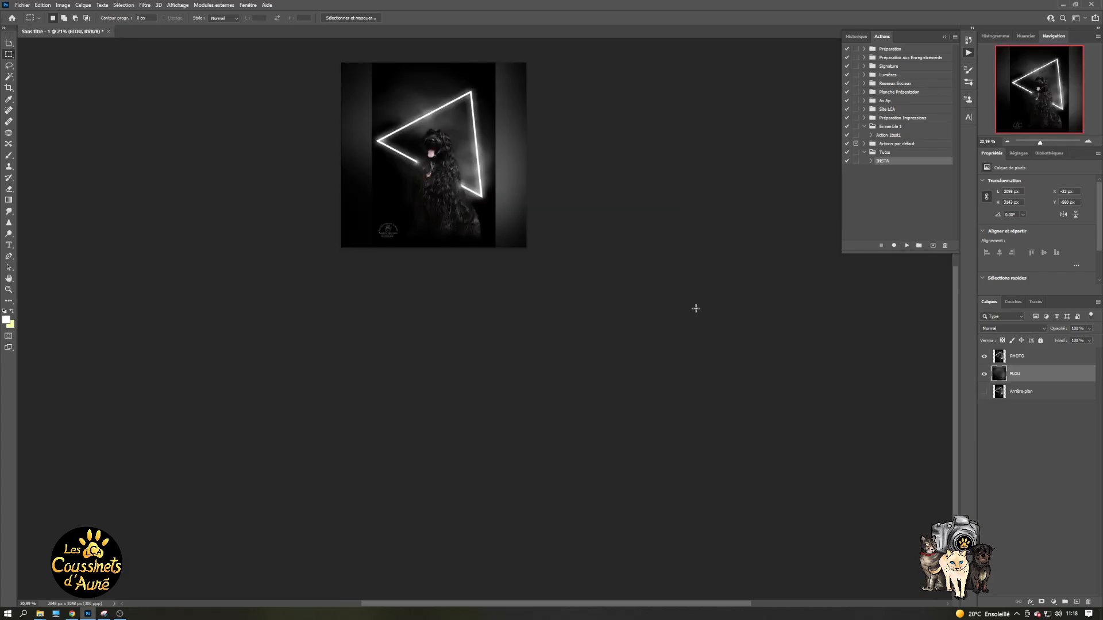
left_click_drag(553, 152, 595, 260)
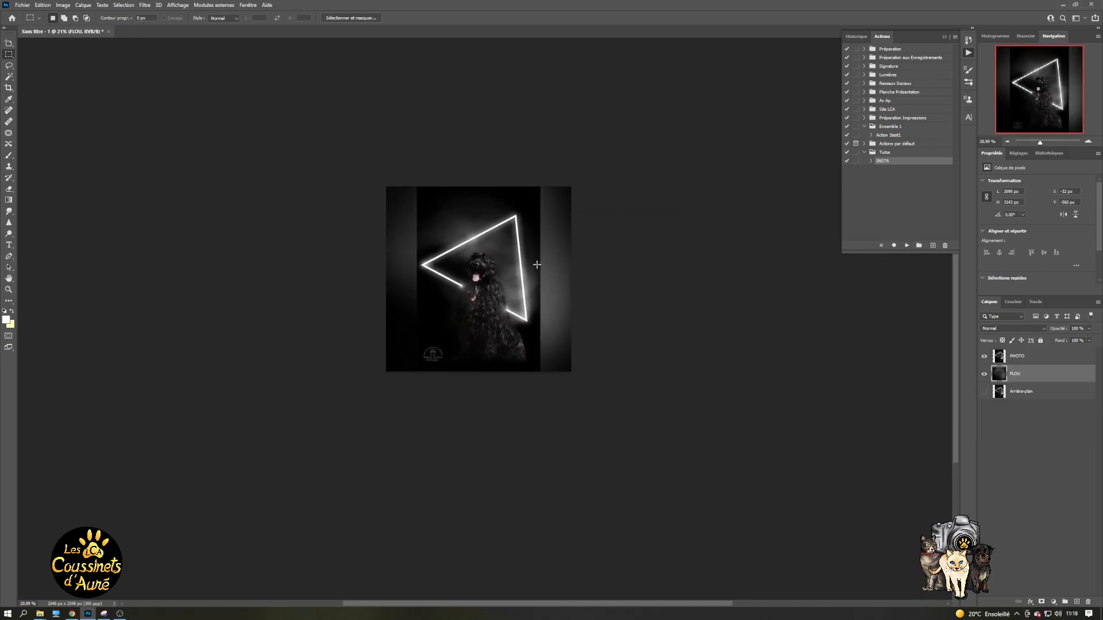
scroll(493, 256, "up", 3)
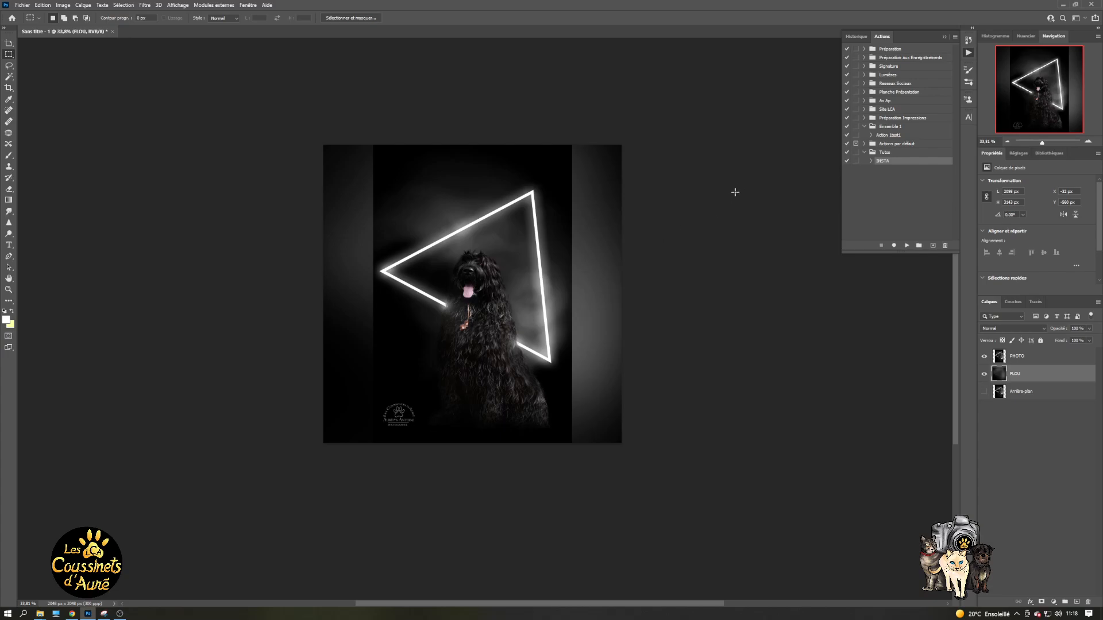
- Revert the image to the history state recorded just before the INSTA action ran
left_click(856, 36)
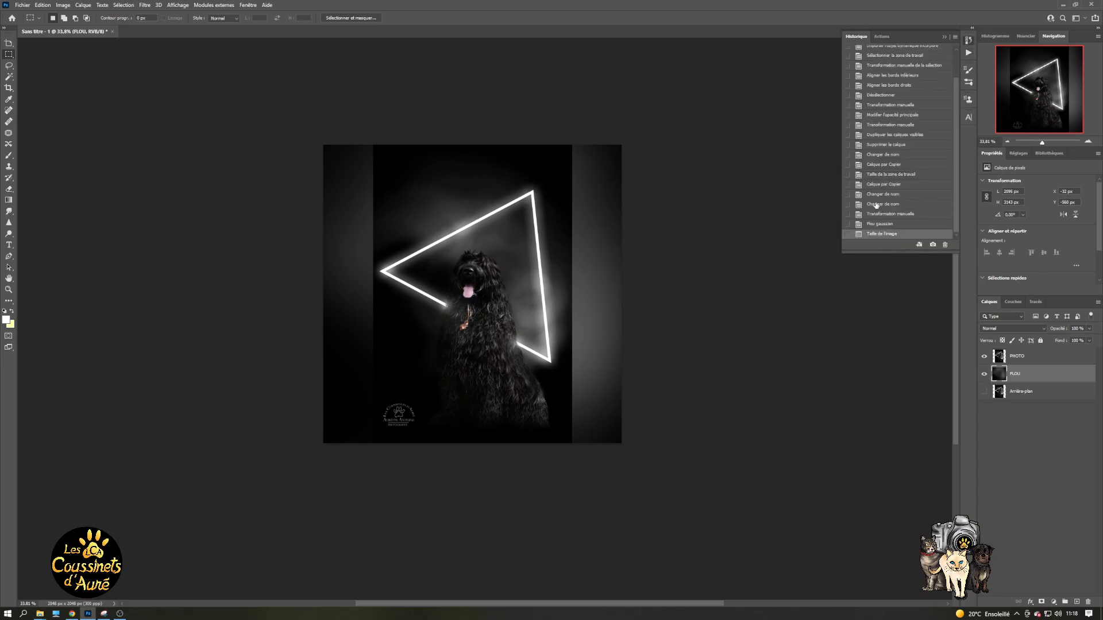
left_click(883, 155)
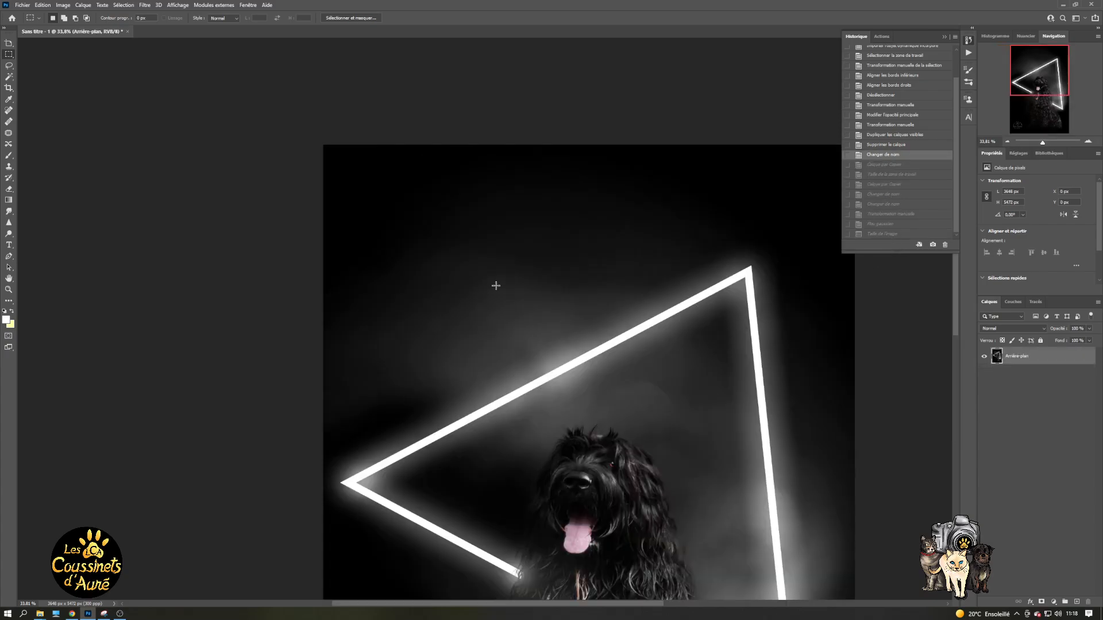
scroll(494, 286, "down", 4)
left_click_drag(510, 494, 429, 358)
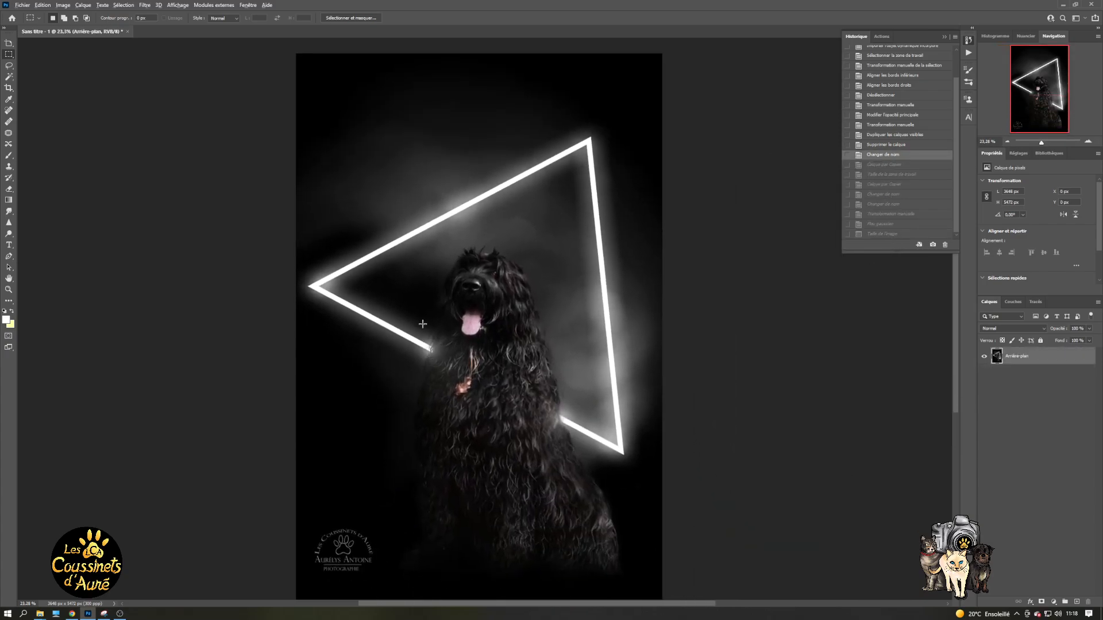
scroll(423, 324, "down", 1)
left_click(944, 36)
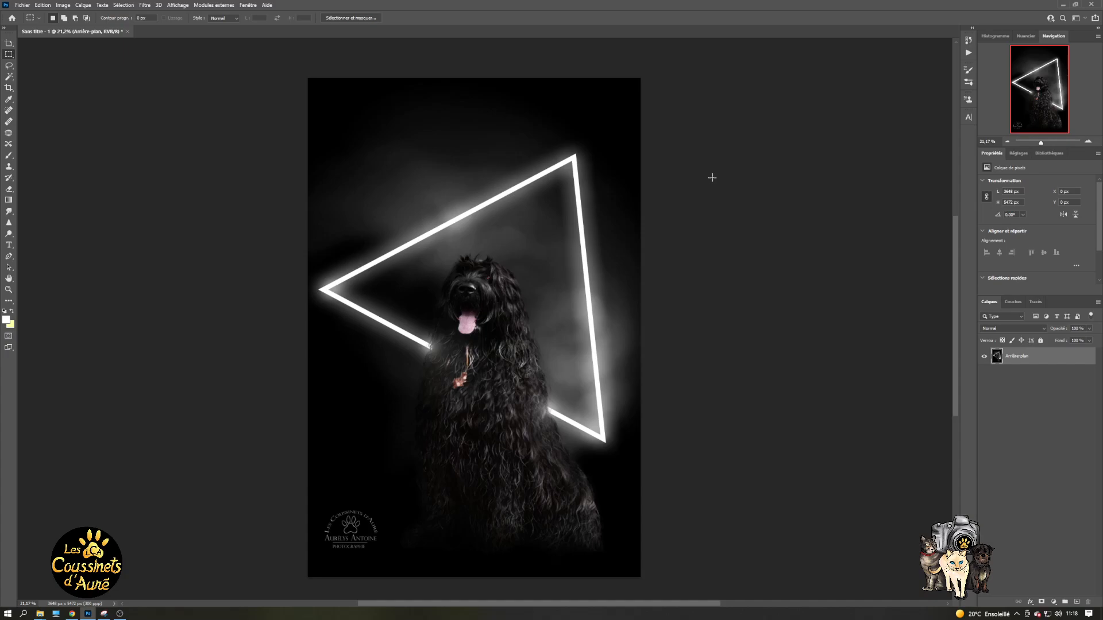
- Duplicate the Arrière-plan layer as a new layer named PHOTO
right_click(1034, 362)
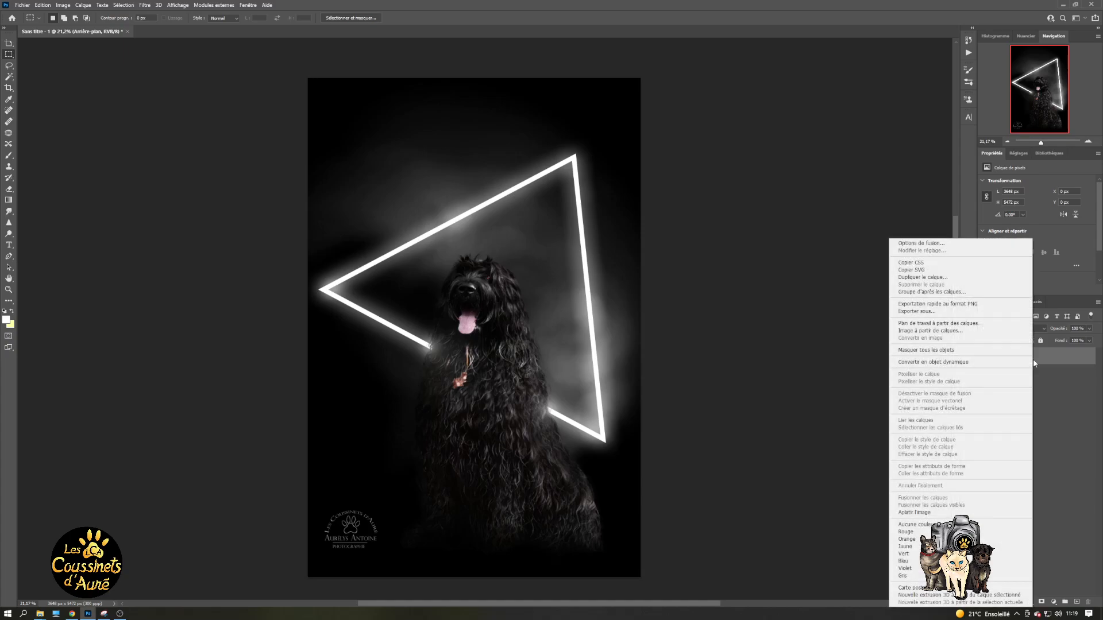
left_click(925, 274)
type("Ph")
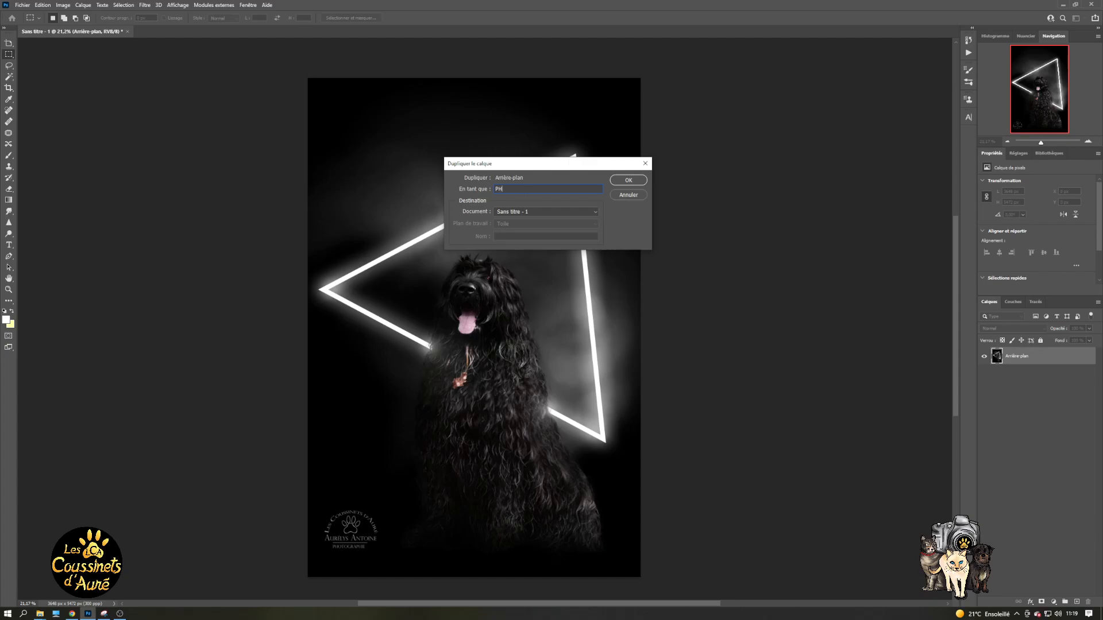
key("Return")
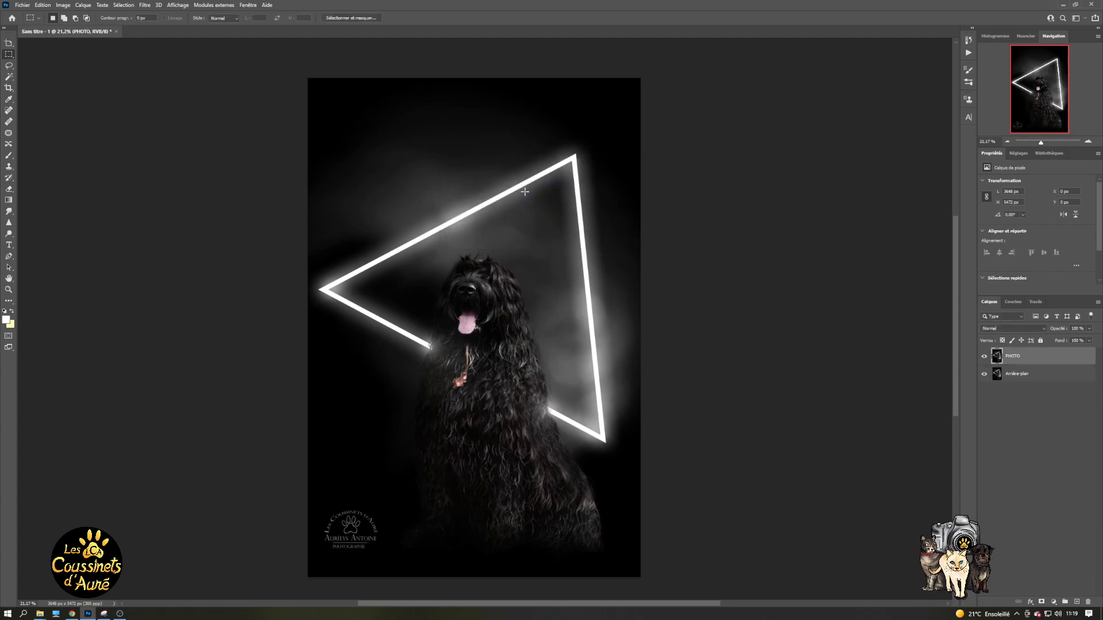
- Make a second copy of the Arrière-plan layer named FLOU, and hide the original Arrière-plan layer
left_click(1027, 376)
key("ctrl+j")
double_click(1027, 375)
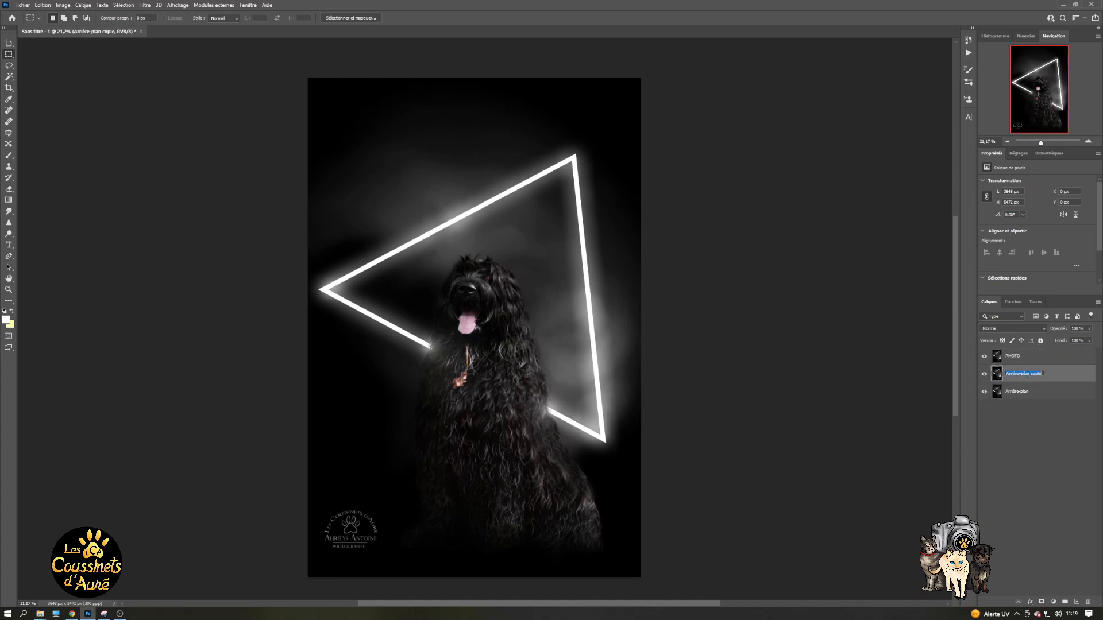
type("FLOU")
left_click(1018, 398)
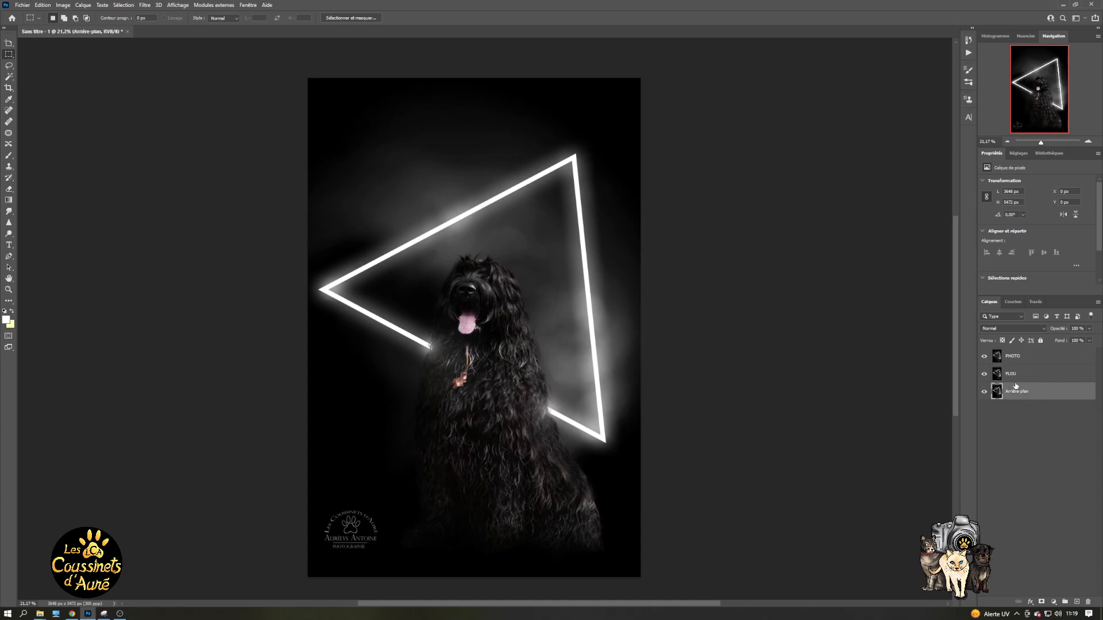
left_click(984, 392)
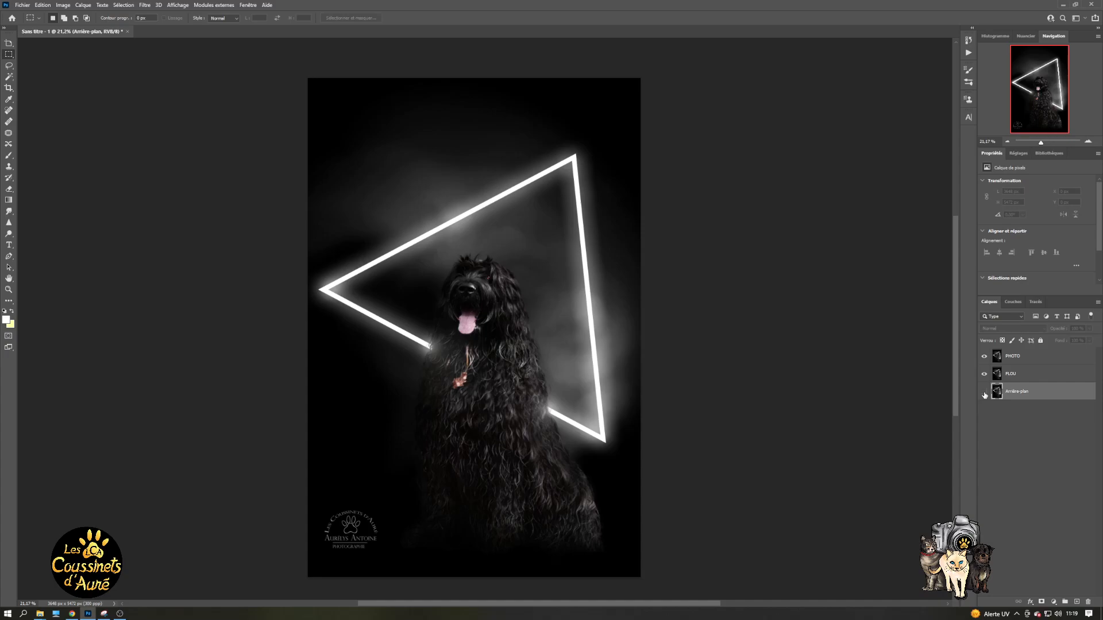
- With the FLOU layer selected, widen the canvas to 5472 pixels so that it becomes square
left_click(1024, 376)
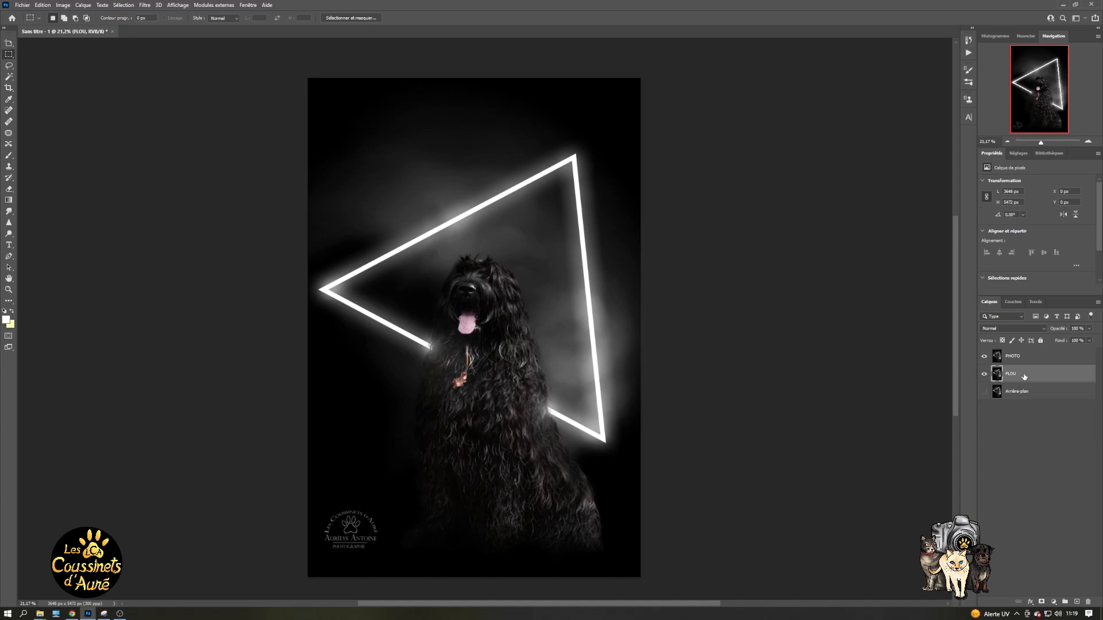
left_click(49, 7)
mouse_move(63, 5)
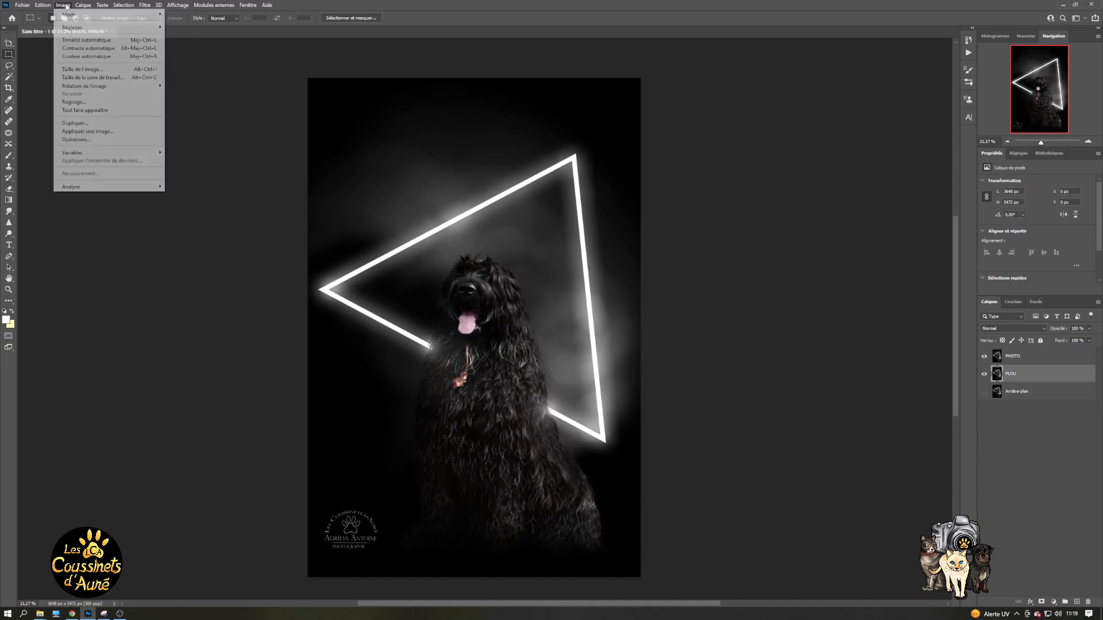
left_click(85, 78)
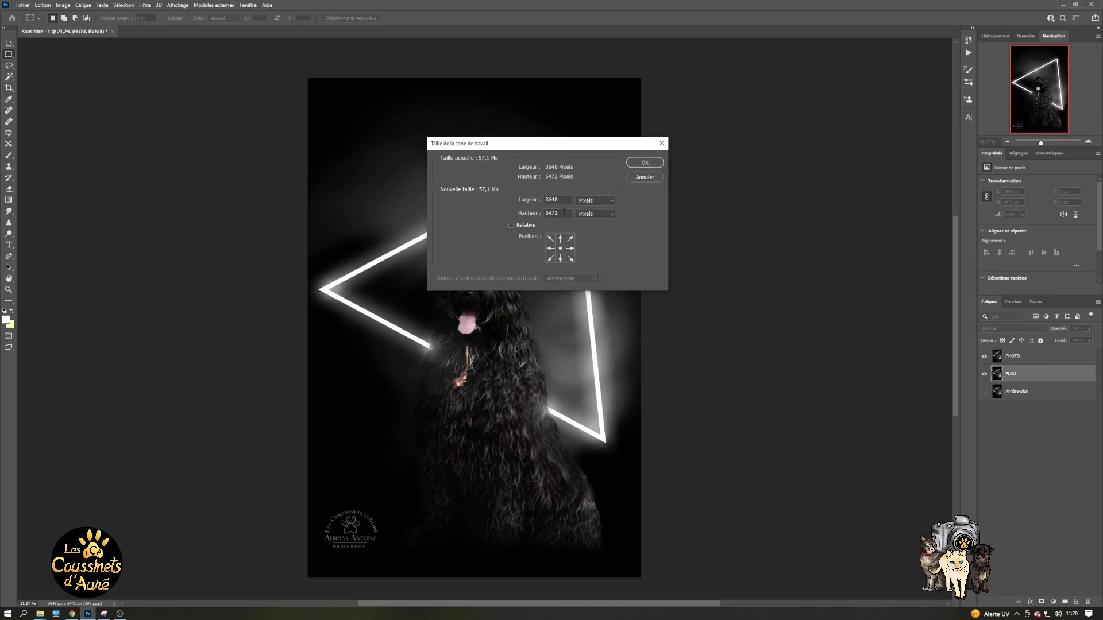
left_click_drag(561, 202, 548, 200)
type("5472")
key("Return")
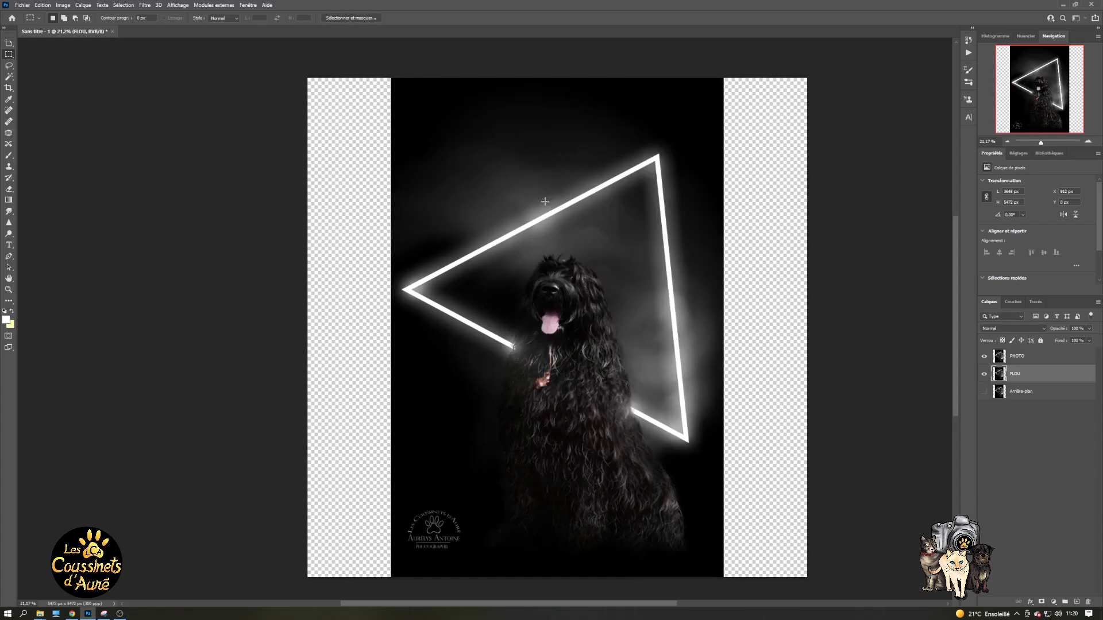
- Enlarge the FLOU layer proportionally to about 173% with Free Transform and position it to cover the whole square canvas
left_click_drag(644, 218, 564, 219)
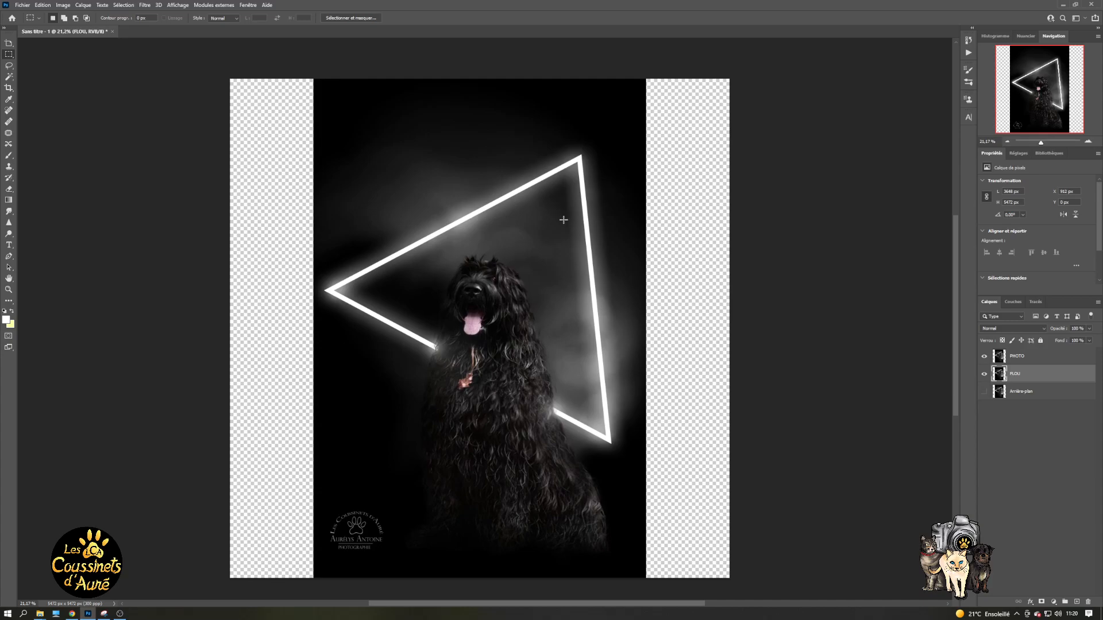
scroll(554, 220, "down", 3)
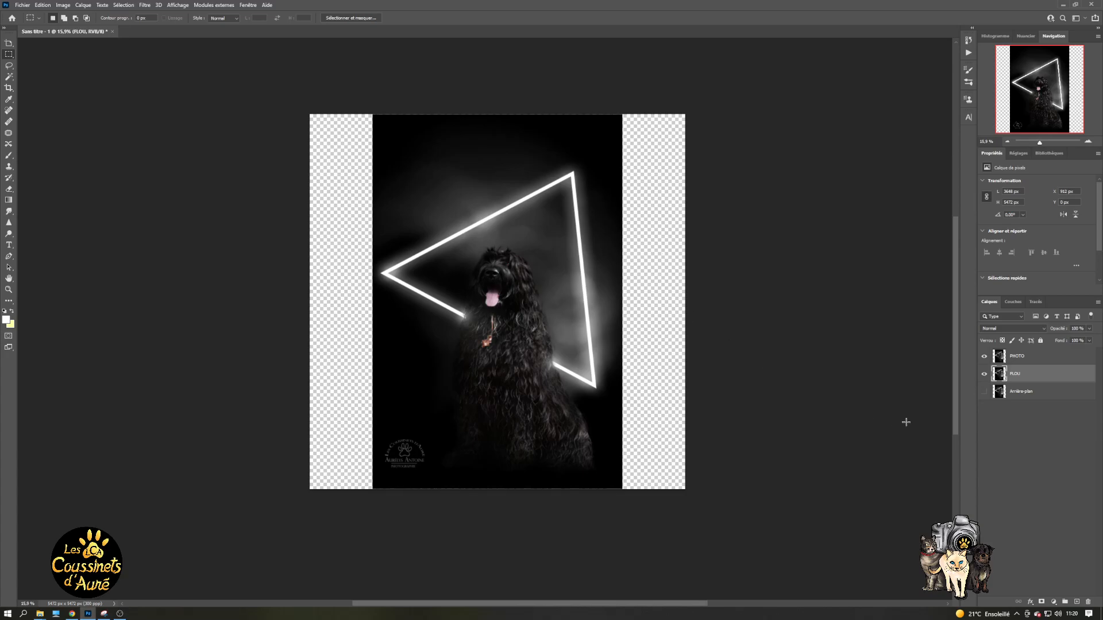
scroll(454, 337, "down", 1)
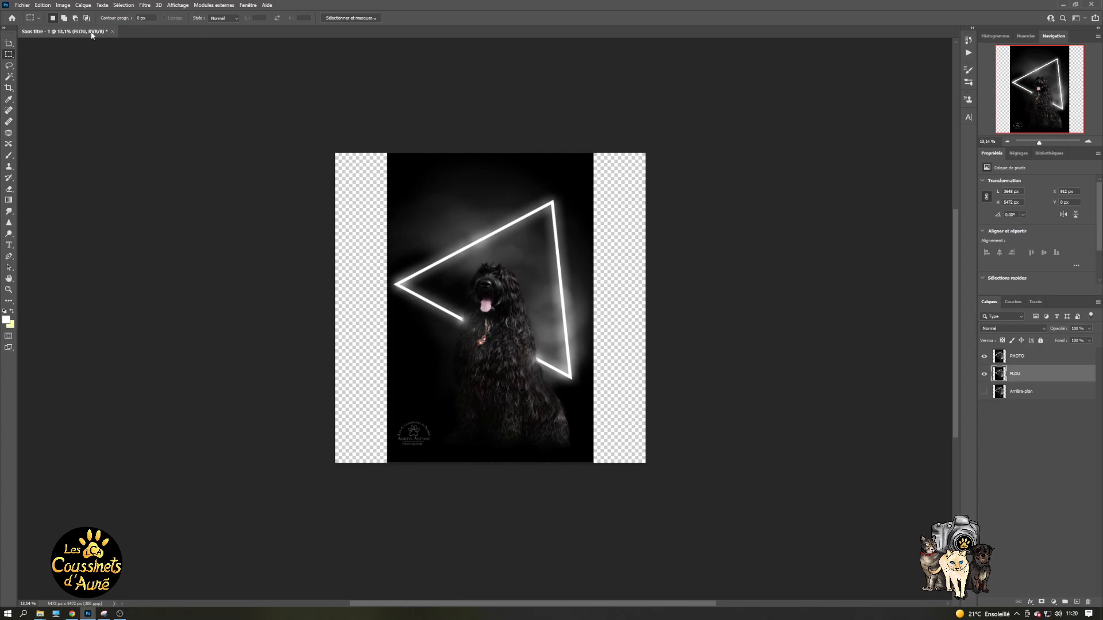
left_click(44, 5)
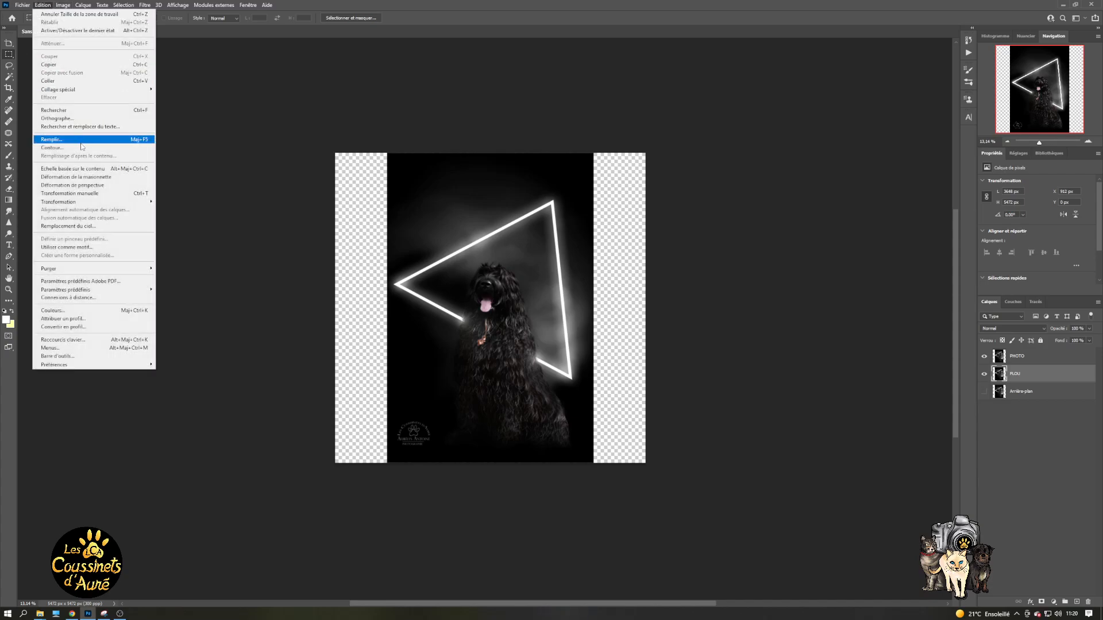
left_click(76, 193)
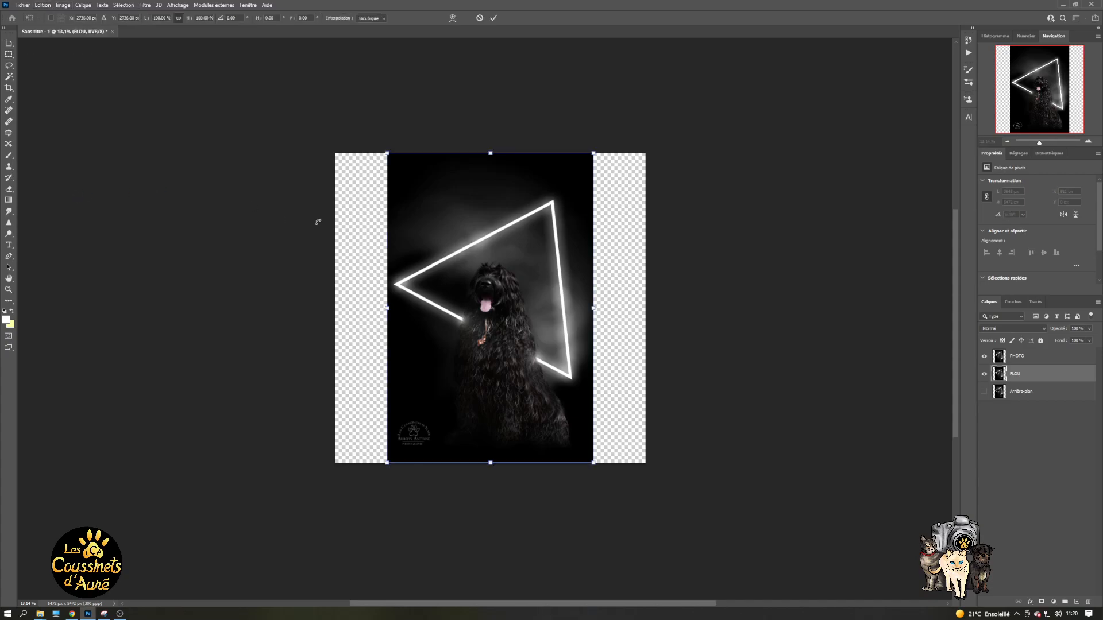
scroll(526, 356, "down", 1)
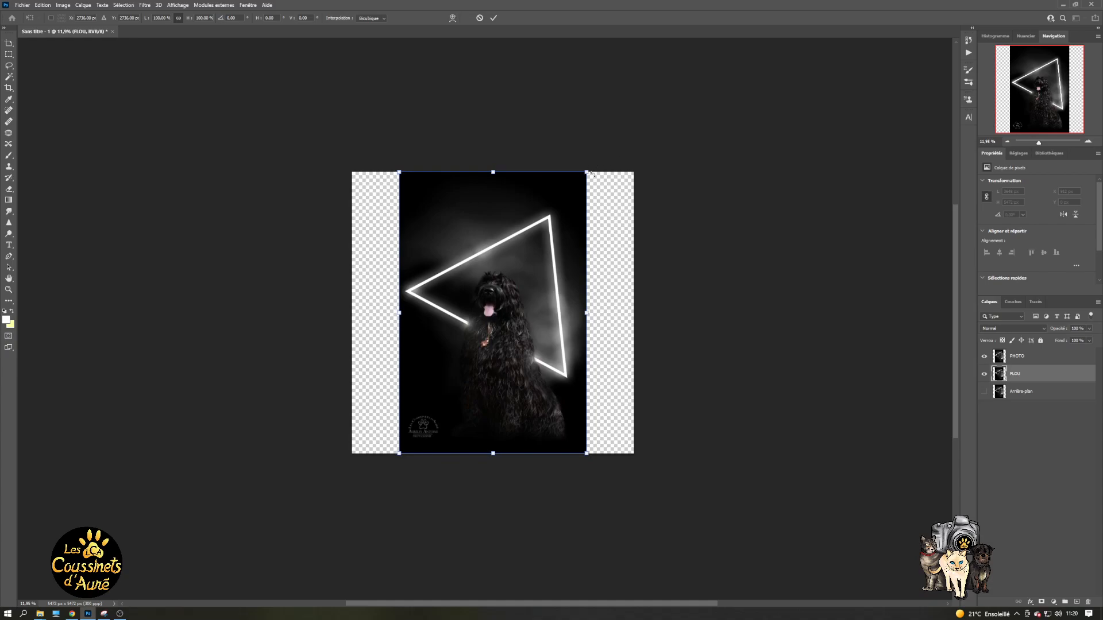
left_click_drag(588, 172, 733, 113)
left_click_drag(399, 453, 266, 500)
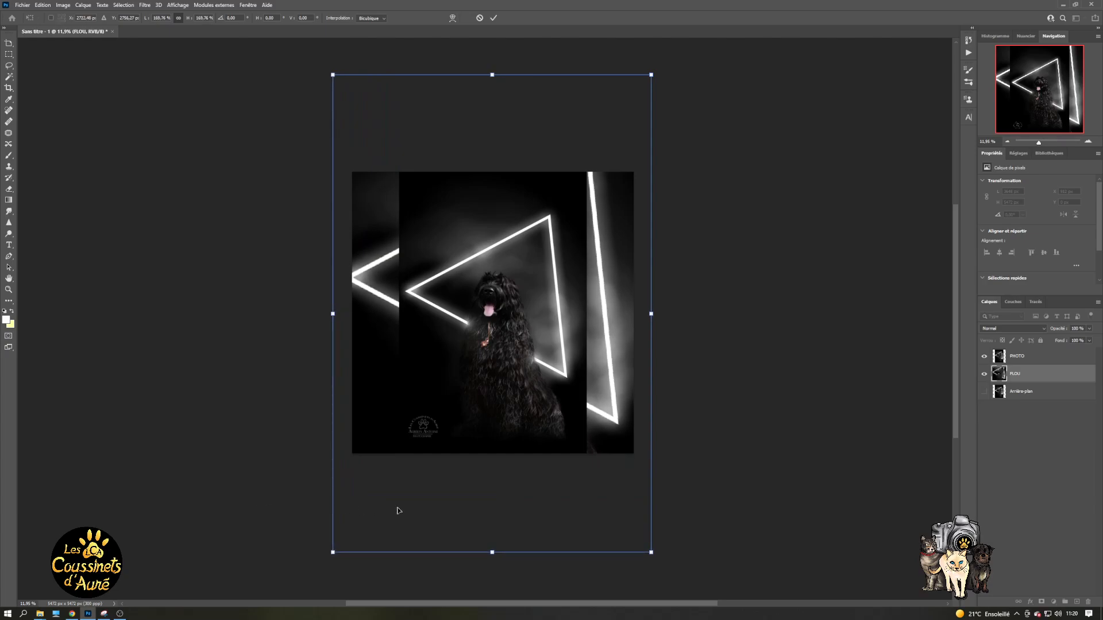
mouse_move(486, 516)
left_mouse_down()
mouse_move(488, 485)
mouse_move(489, 499)
left_mouse_up()
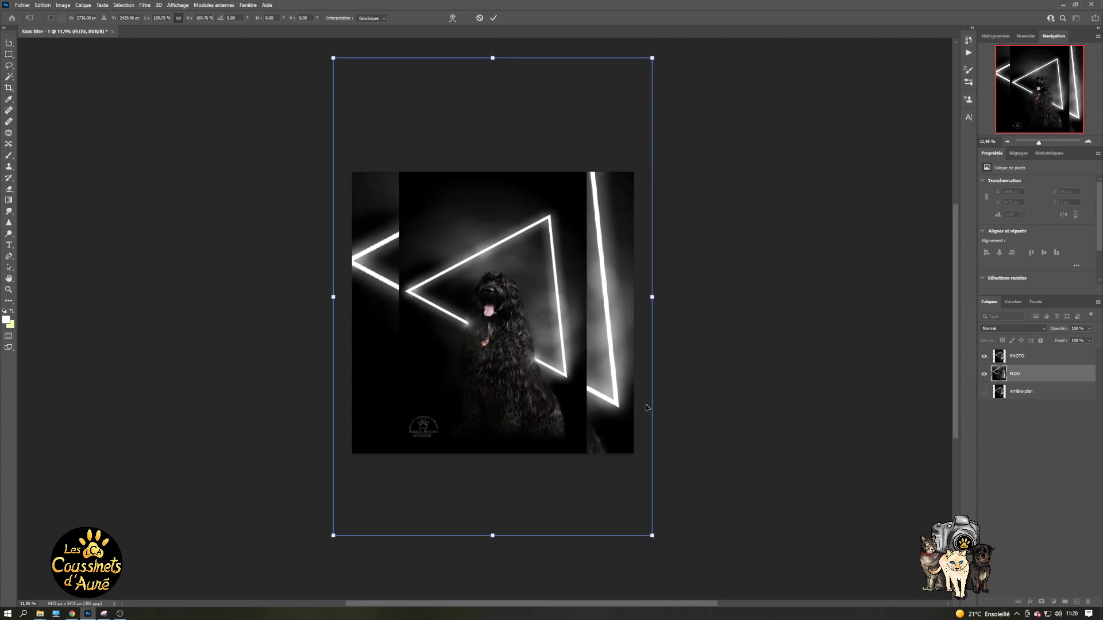
left_click_drag(652, 536, 657, 545)
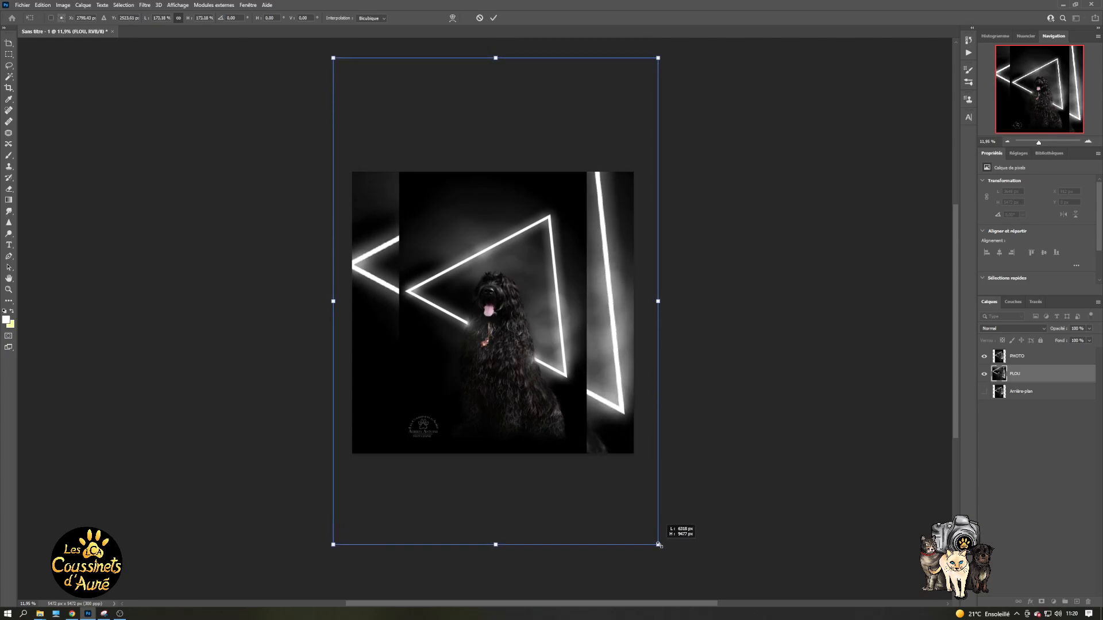
left_click_drag(440, 350, 436, 351)
key("Return")
key("m")
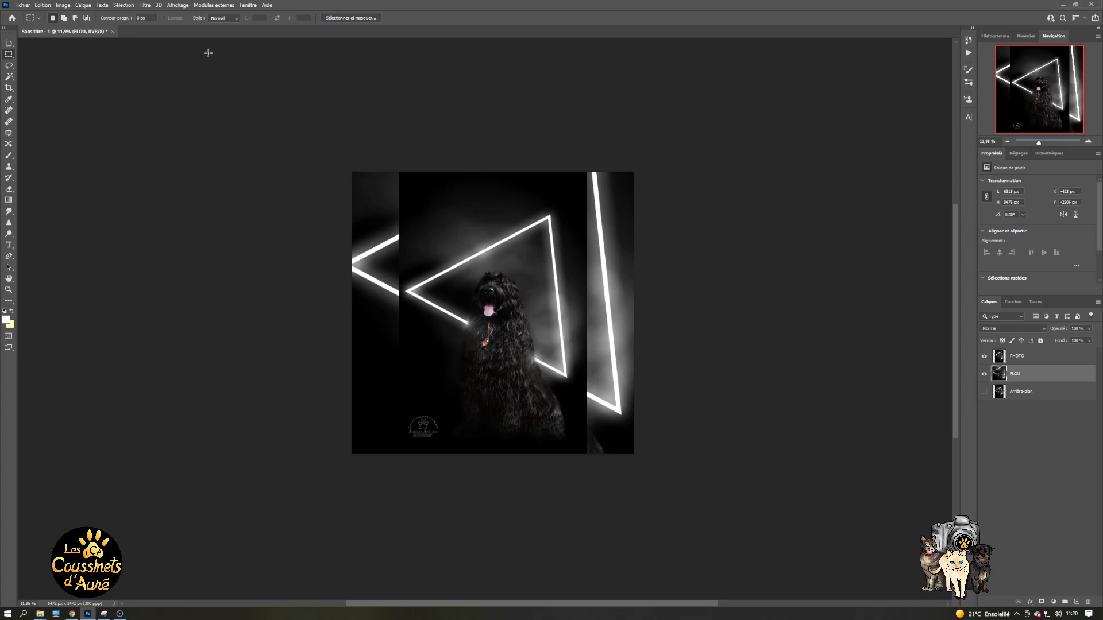
- Apply a Gaussian blur with a radius of 424.3 pixels to the FLOU layer
left_click(145, 5)
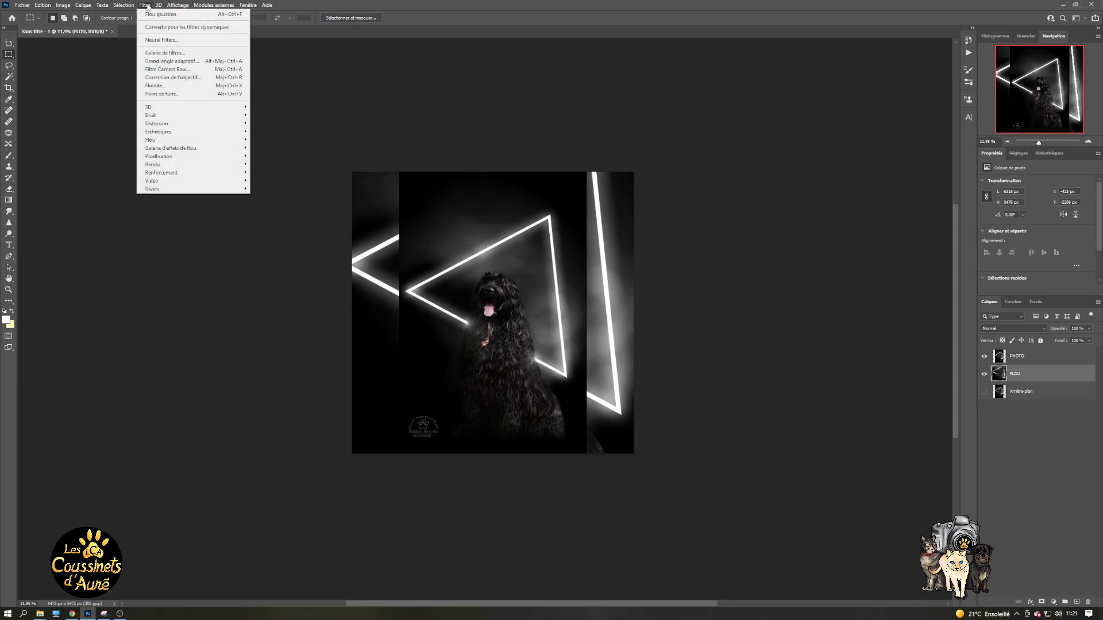
mouse_move(139, 7)
mouse_move(189, 140)
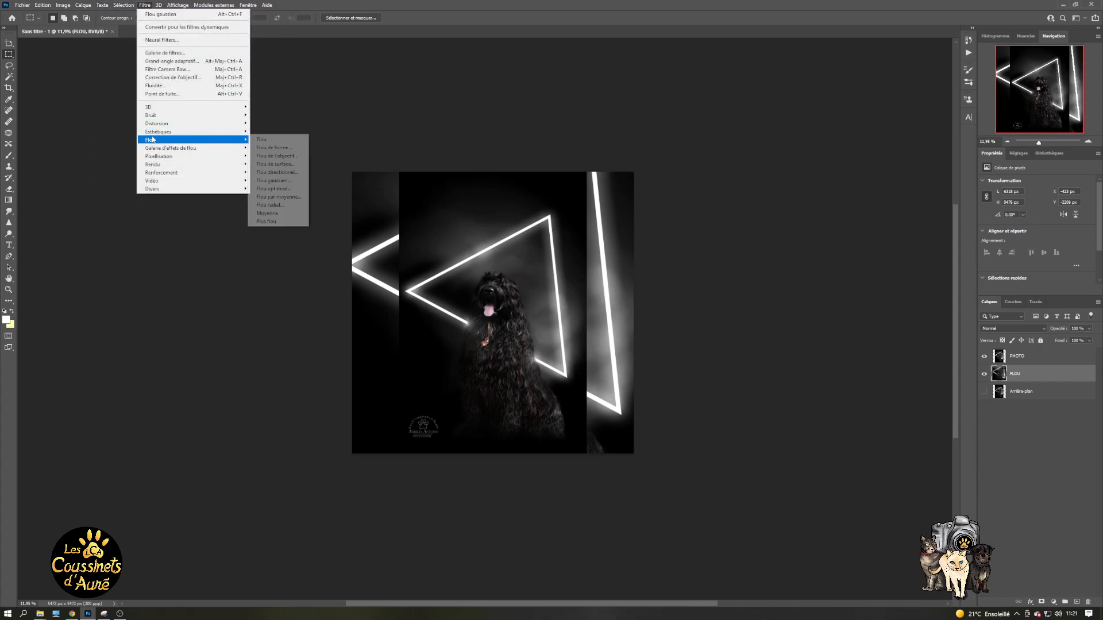
left_click(274, 181)
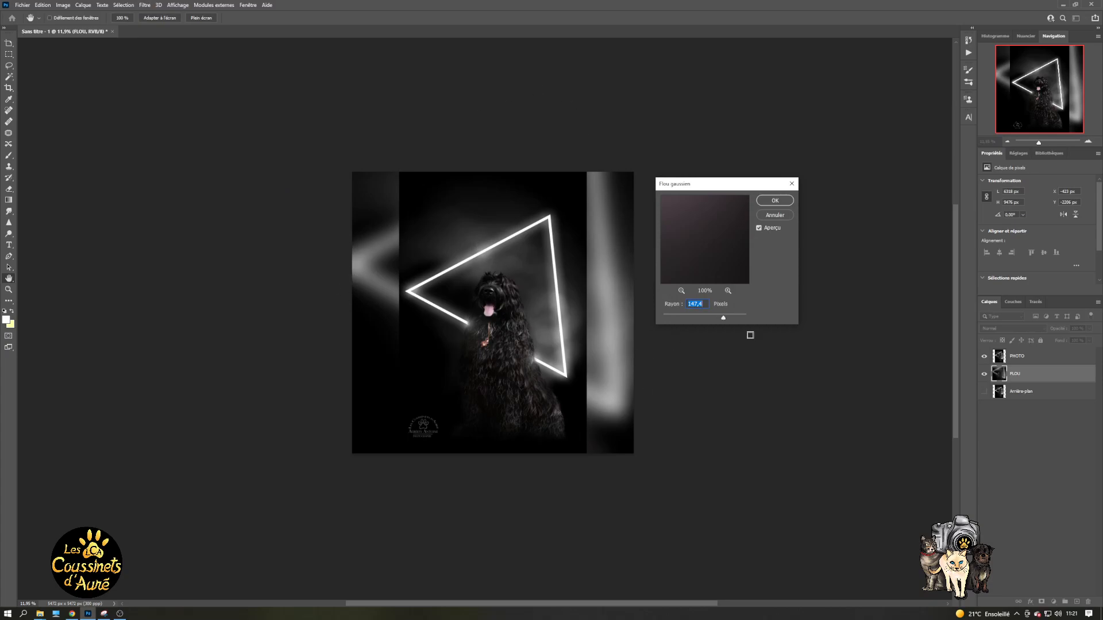
left_click_drag(724, 319, 736, 319)
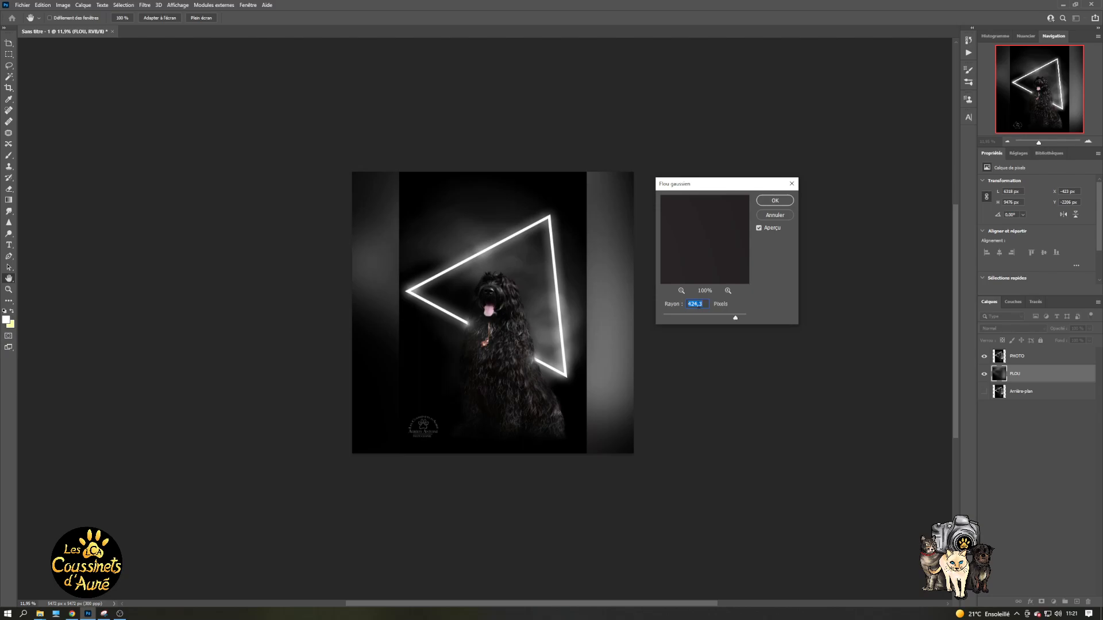
left_click(775, 200)
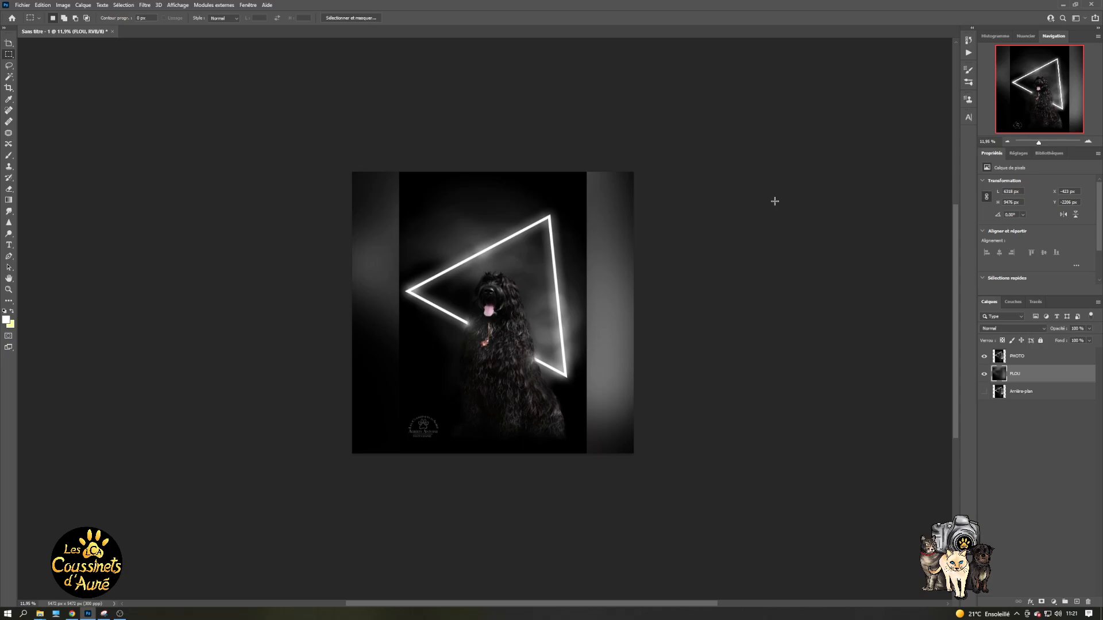
- Resize the whole square image to 2048 × 2048 pixels with resampling kept on Automatique
left_click(62, 5)
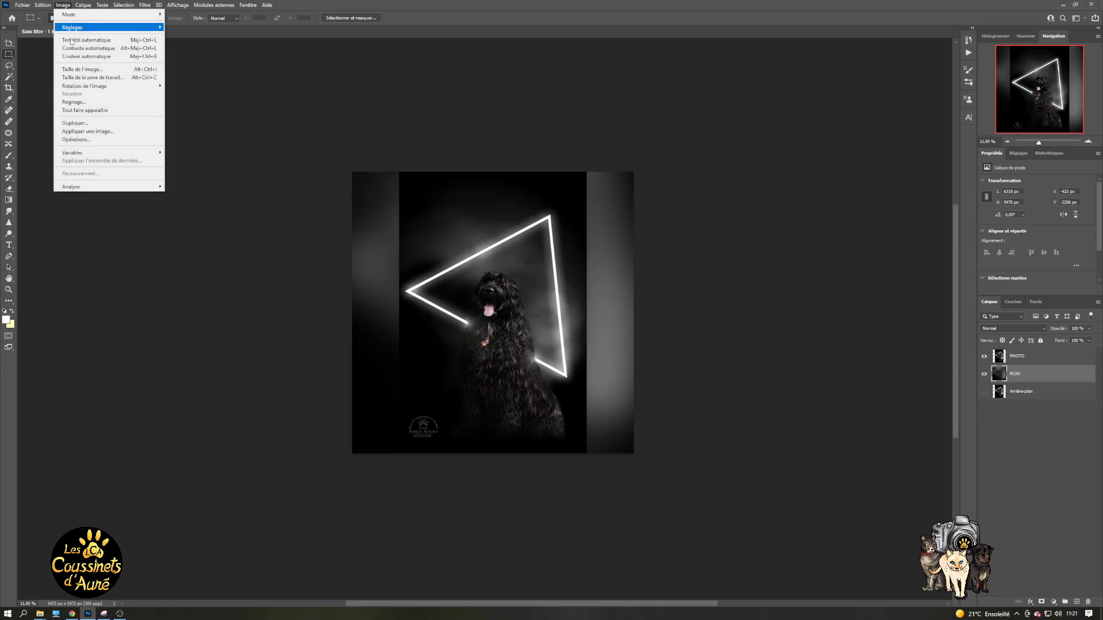
left_click(89, 70)
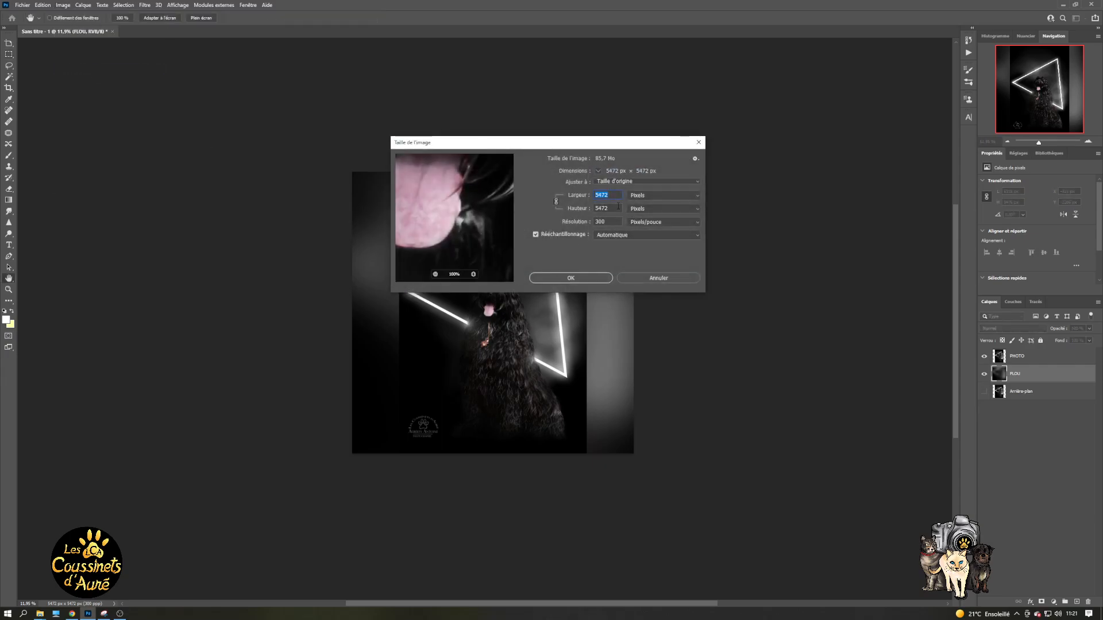
type("2048")
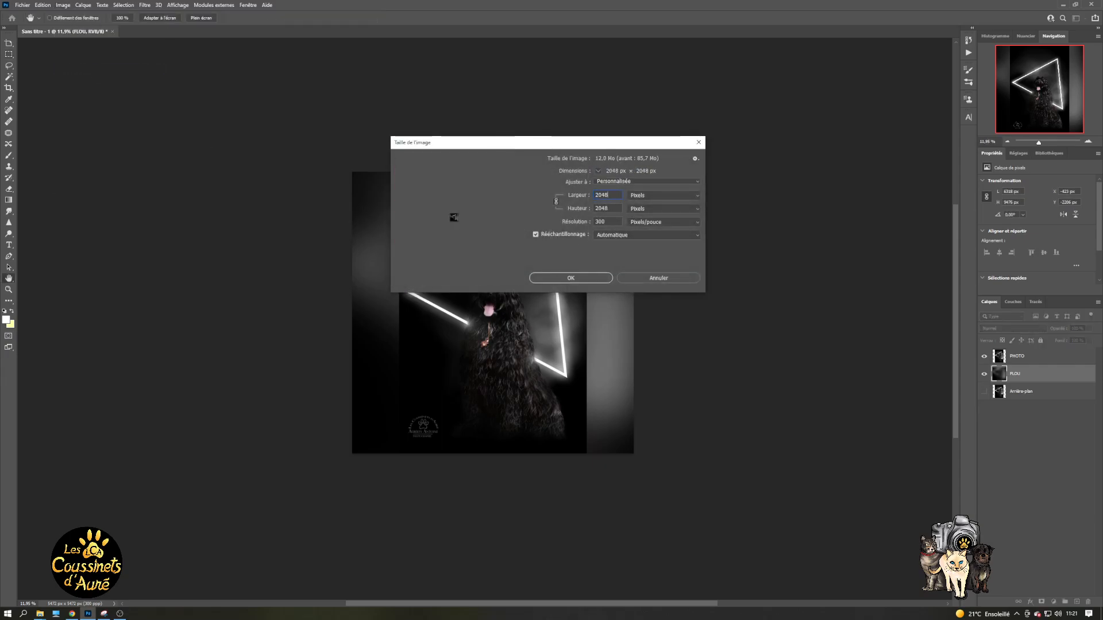
left_click(576, 278)
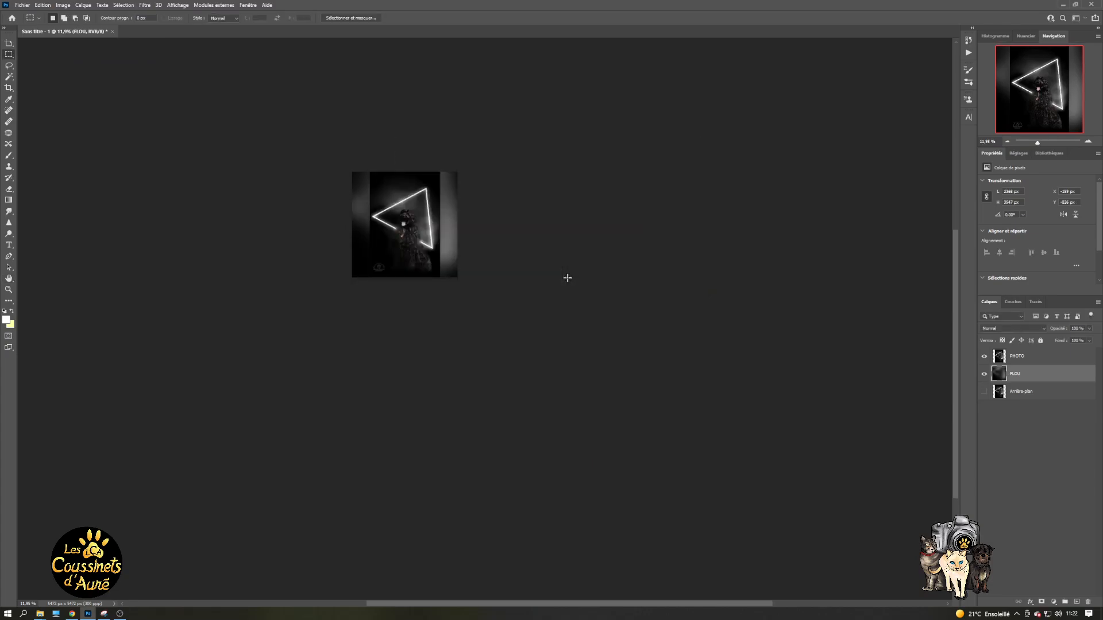
scroll(366, 212, "up", 5)
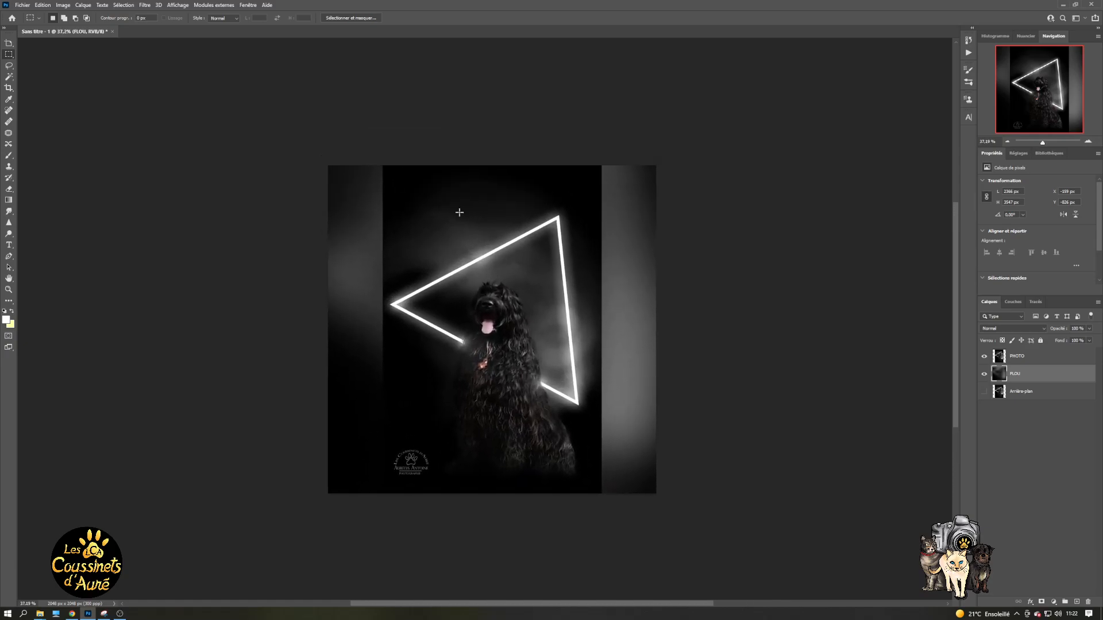
- Export the image for the web as a 2048-pixel JPEG at quality 70, saved in the Libellule folder over the existing Tuto_INSTA.jpg
left_click(26, 5)
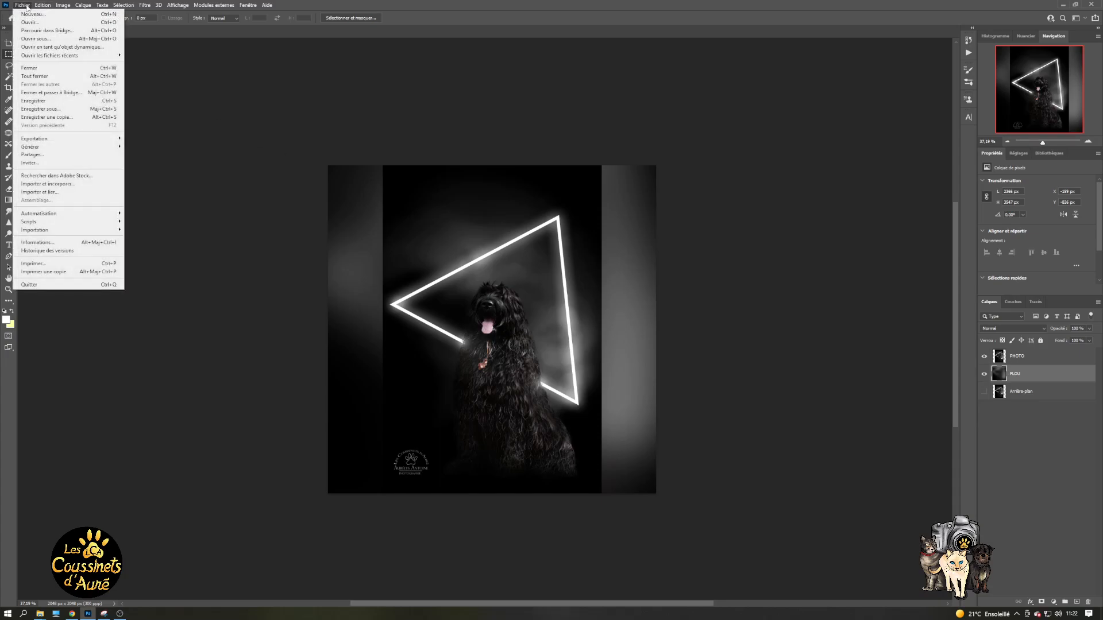
mouse_move(41, 139)
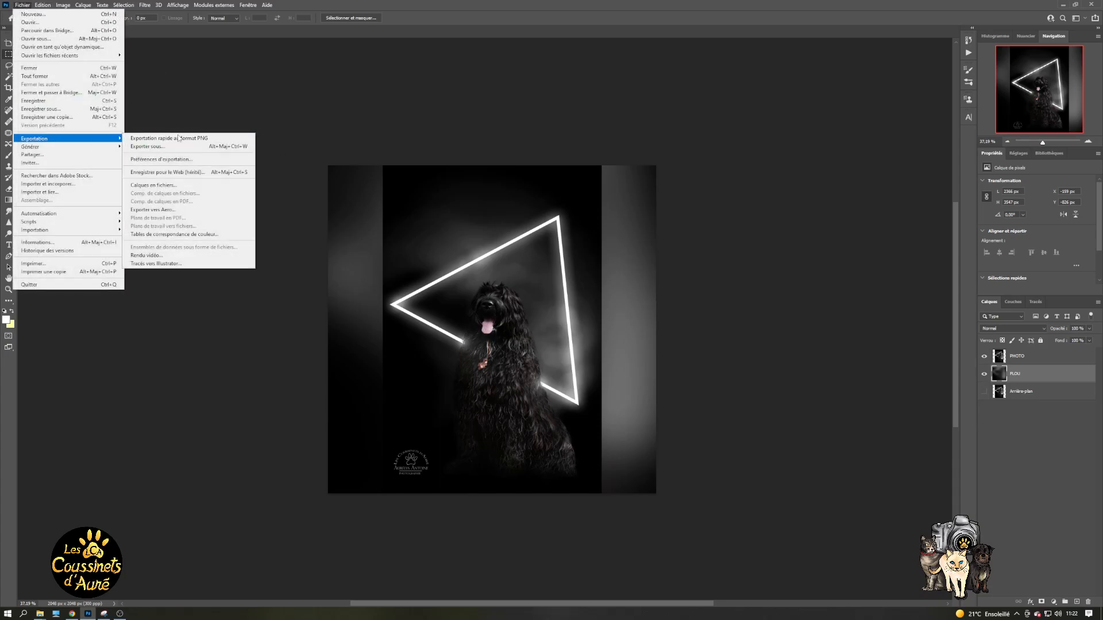
left_click(188, 173)
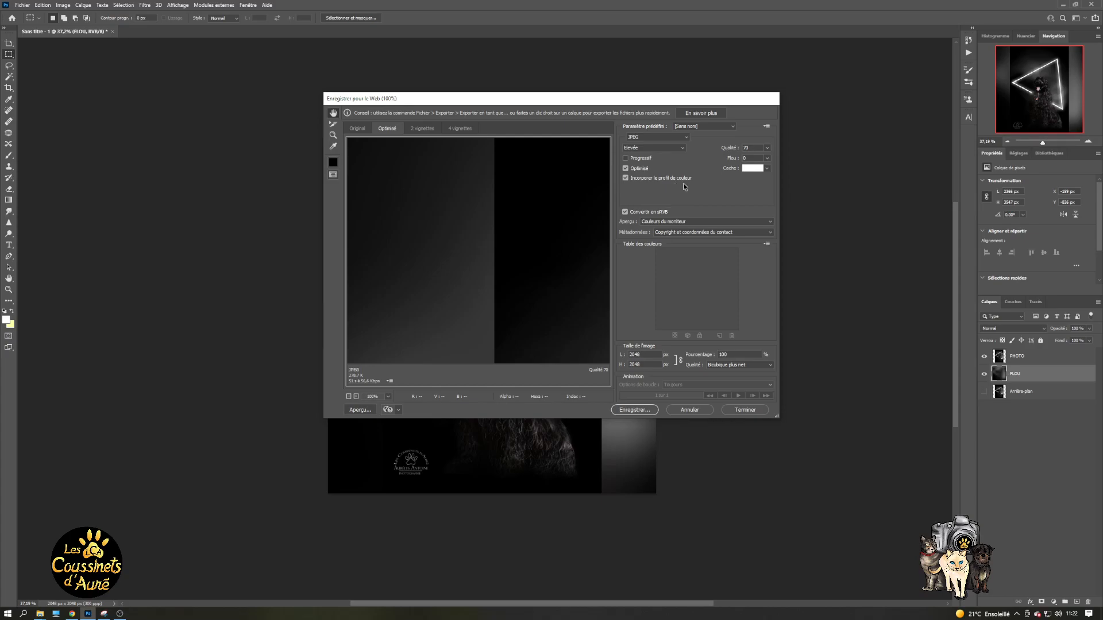
double_click(644, 355)
left_click(634, 412)
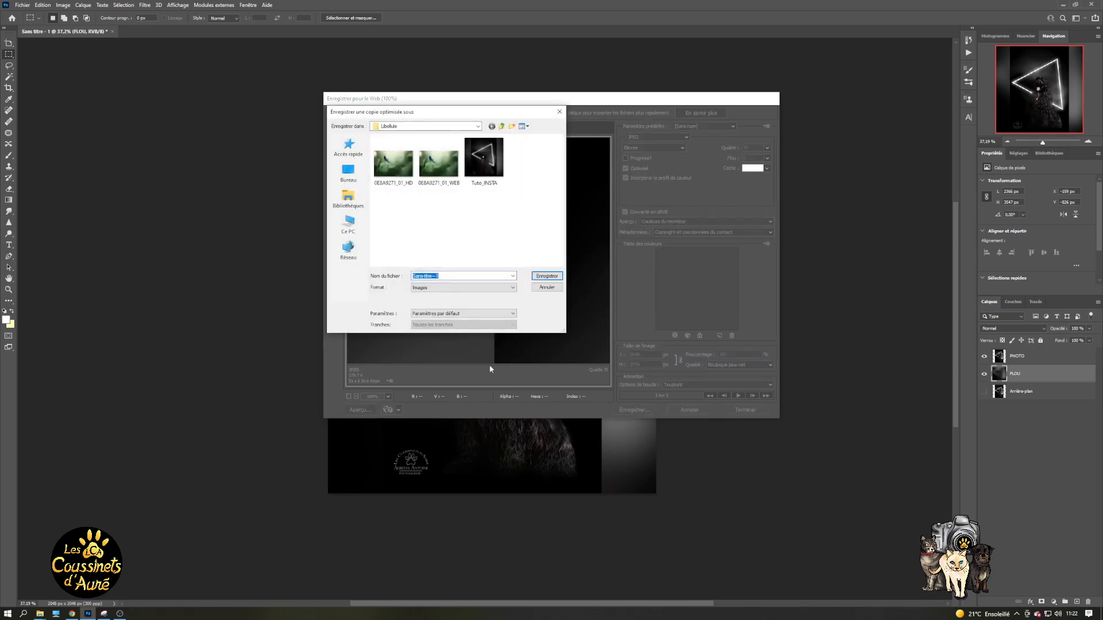
left_click(485, 167)
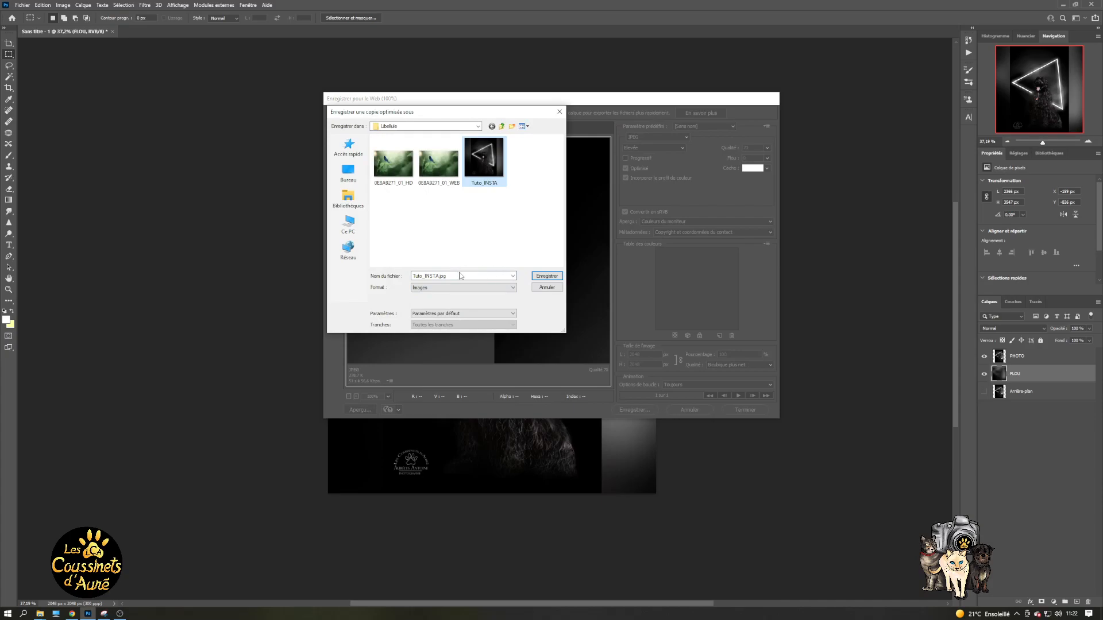
double_click(426, 275)
left_click(548, 278)
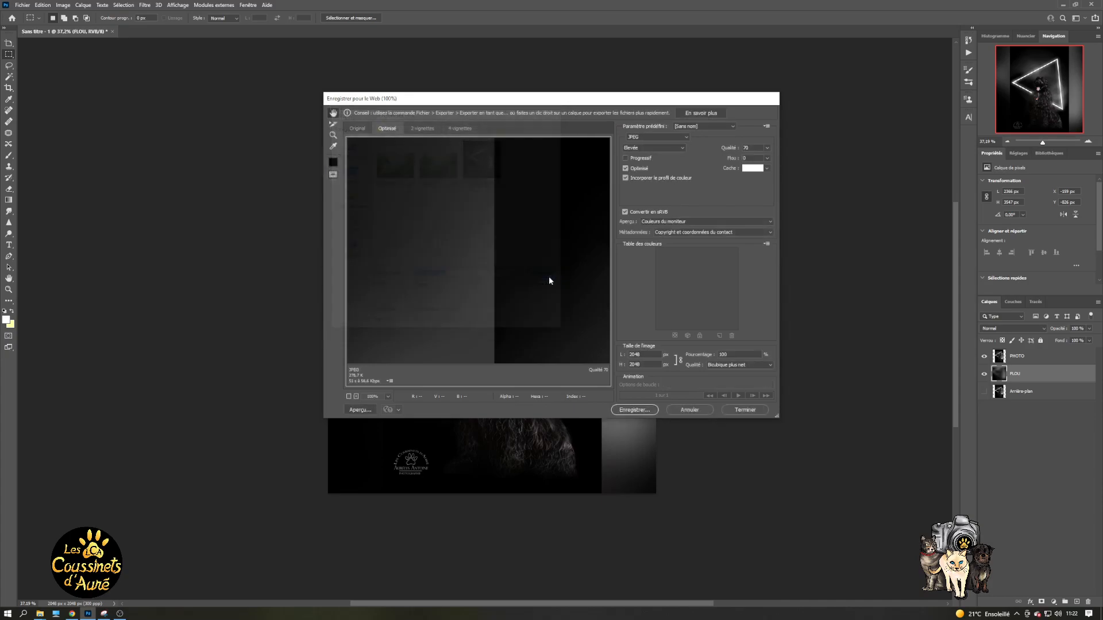
left_click(608, 275)
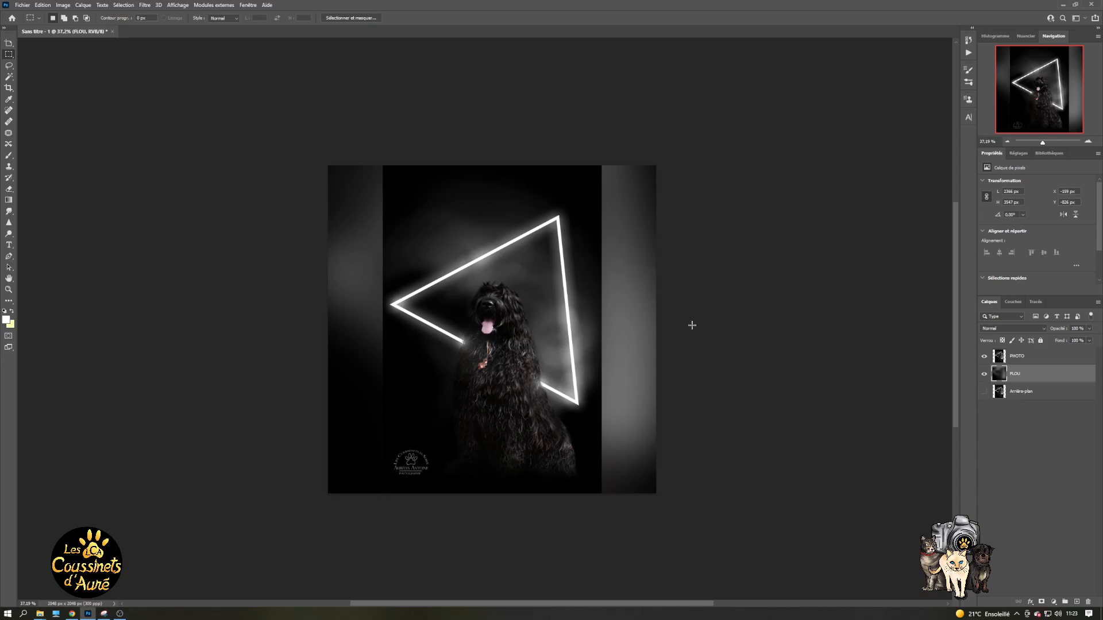
left_click(121, 615)
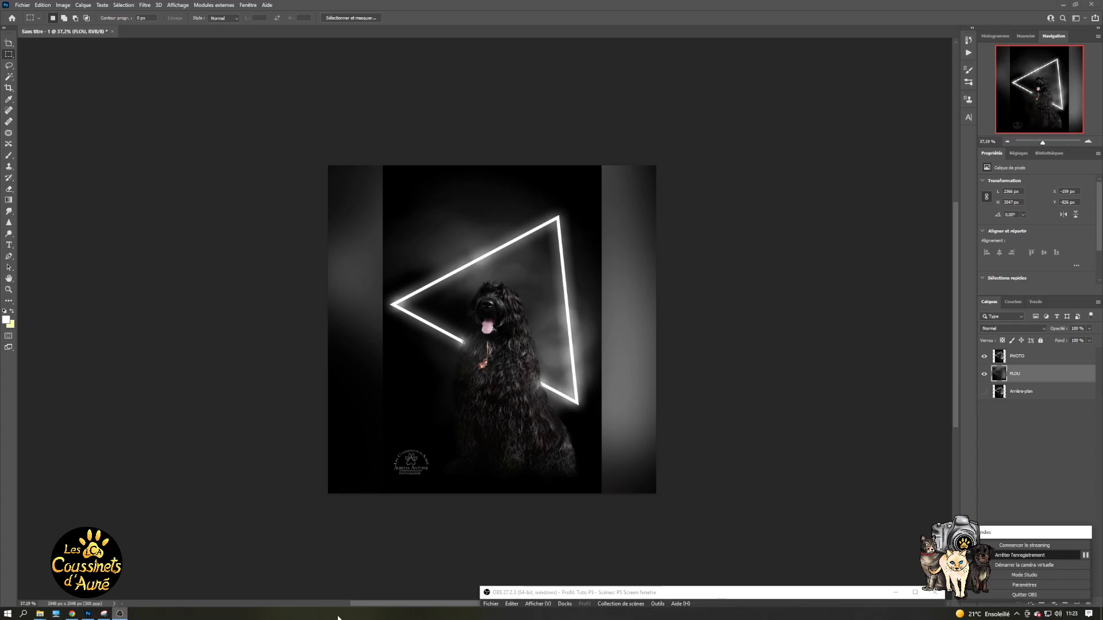